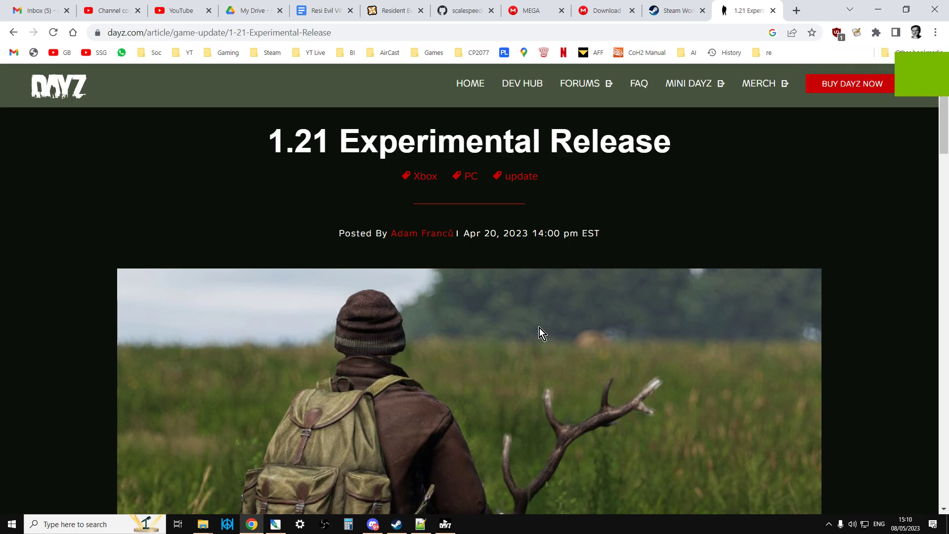
Step: After checking the Trader workshop page, close MEGA's config zip share link and open its download page
{"action": "left_click", "coordinate": [665, 10]}
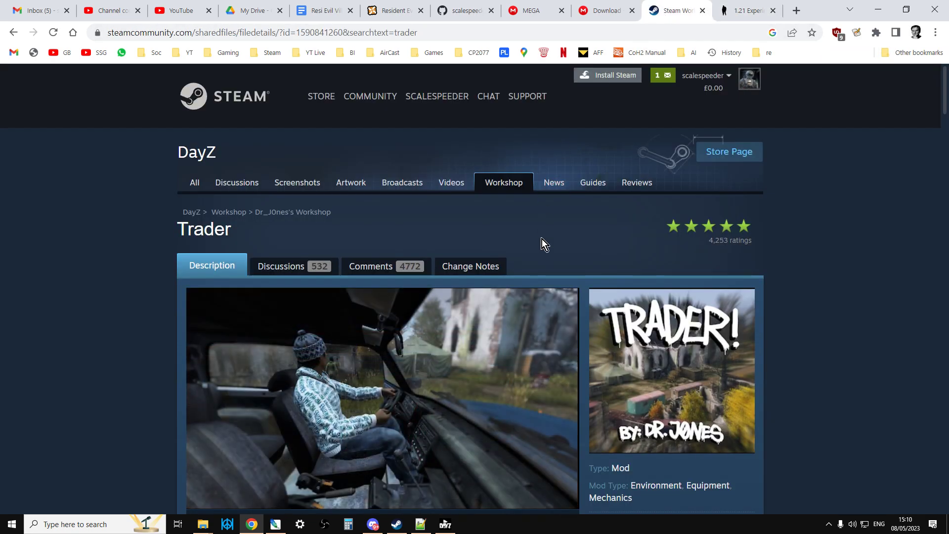
{"action": "left_click", "coordinate": [747, 10]}
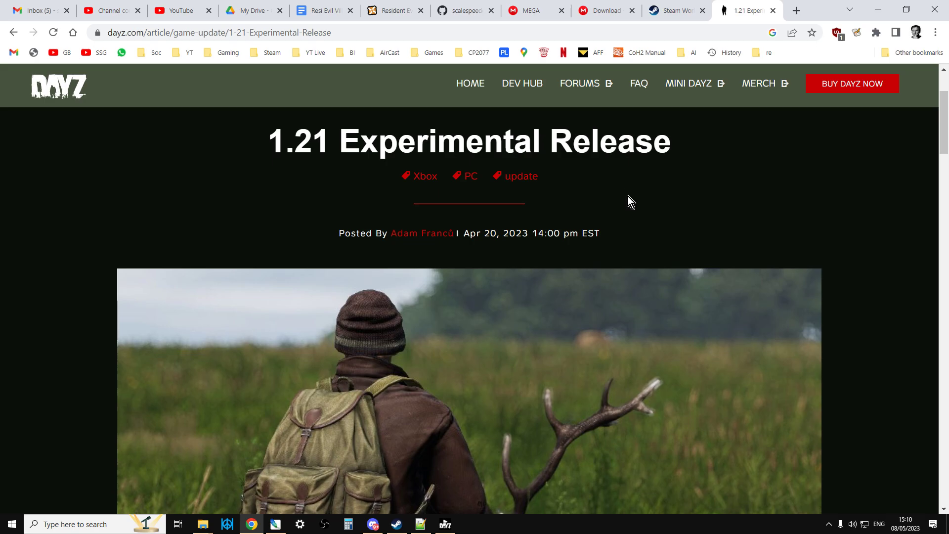
{"action": "scroll", "coordinate": [628, 196], "scroll_direction": "down", "scroll_amount": 3}
{"action": "scroll", "coordinate": [601, 226], "scroll_direction": "down", "scroll_amount": 4}
{"action": "scroll", "coordinate": [589, 234], "scroll_direction": "down", "scroll_amount": 2}
{"action": "scroll", "coordinate": [589, 234], "scroll_direction": "down", "scroll_amount": 4}
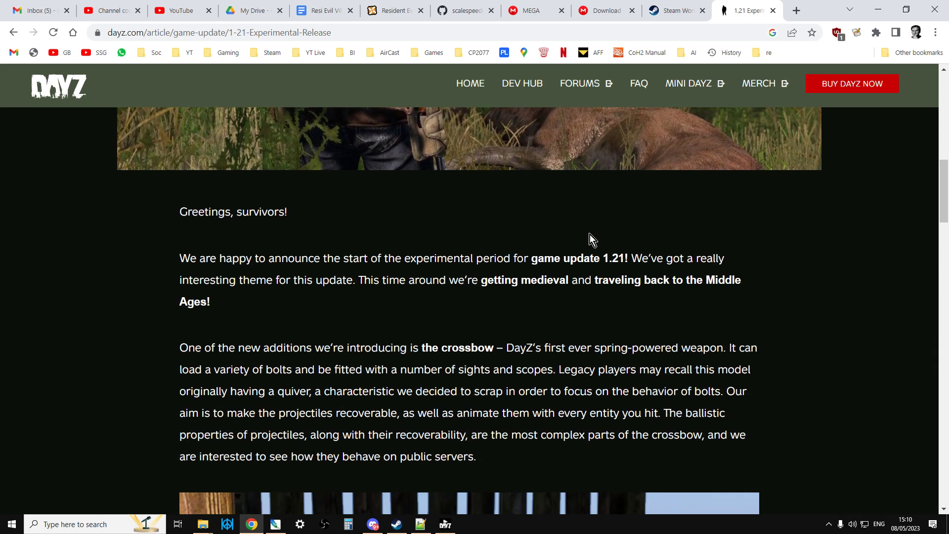
{"action": "scroll", "coordinate": [590, 234], "scroll_direction": "down", "scroll_amount": 3}
{"action": "scroll", "coordinate": [589, 234], "scroll_direction": "down", "scroll_amount": 5}
{"action": "scroll", "coordinate": [615, 278], "scroll_direction": "down", "scroll_amount": 2}
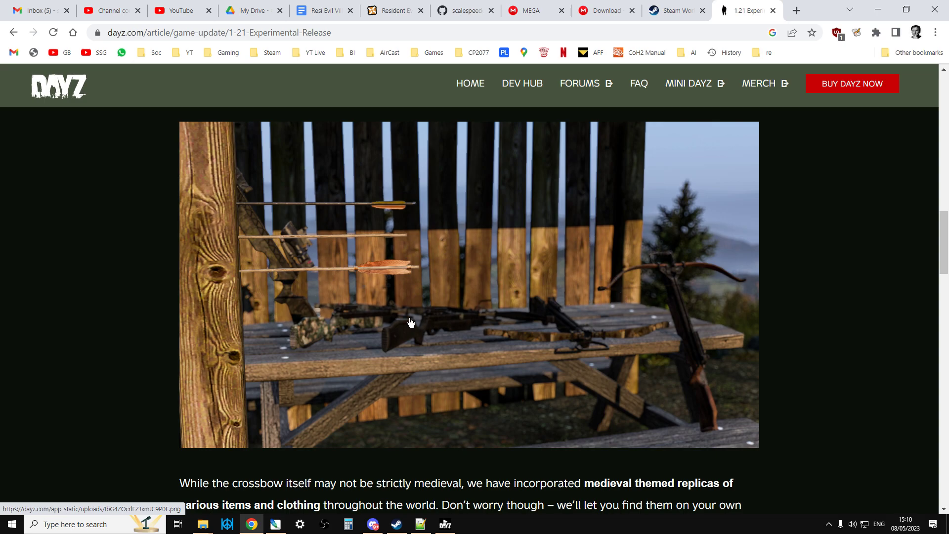
{"action": "scroll", "coordinate": [282, 236], "scroll_direction": "down", "scroll_amount": 4}
{"action": "scroll", "coordinate": [282, 236], "scroll_direction": "down", "scroll_amount": 4}
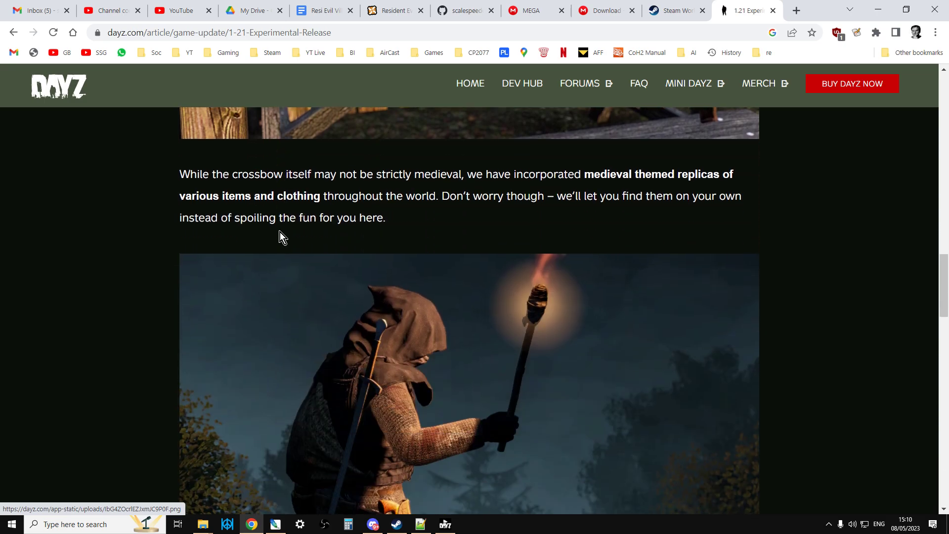
{"action": "scroll", "coordinate": [281, 236], "scroll_direction": "down", "scroll_amount": 4}
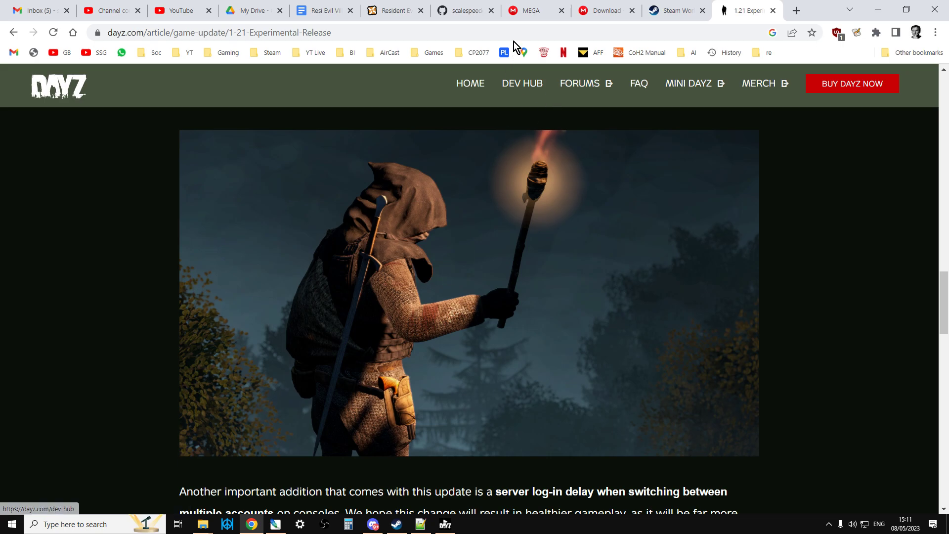
{"action": "left_click", "coordinate": [531, 10]}
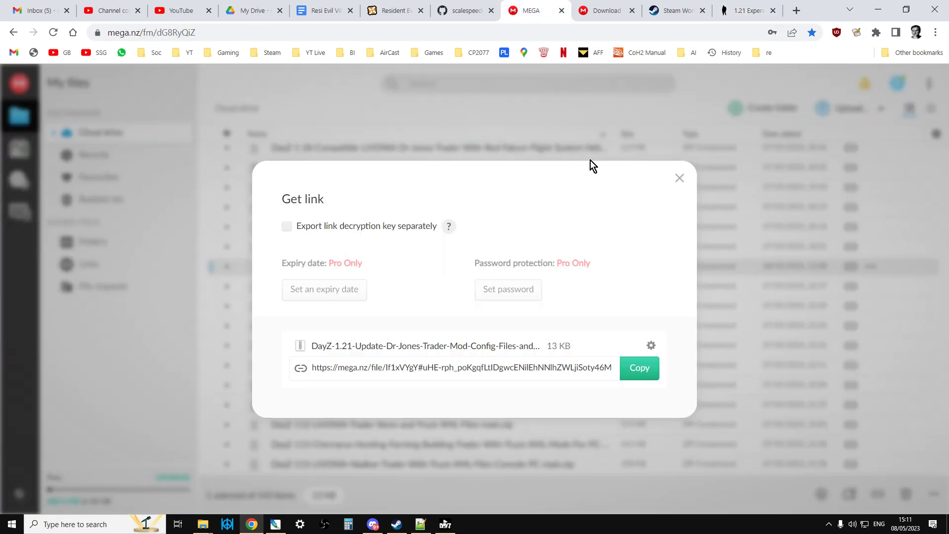
{"action": "left_click", "coordinate": [680, 178]}
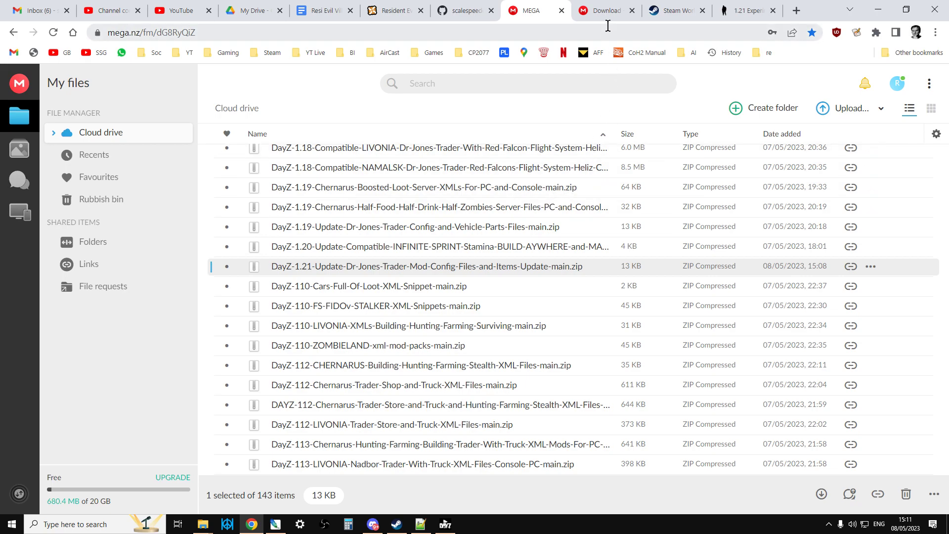
{"action": "left_click", "coordinate": [606, 10]}
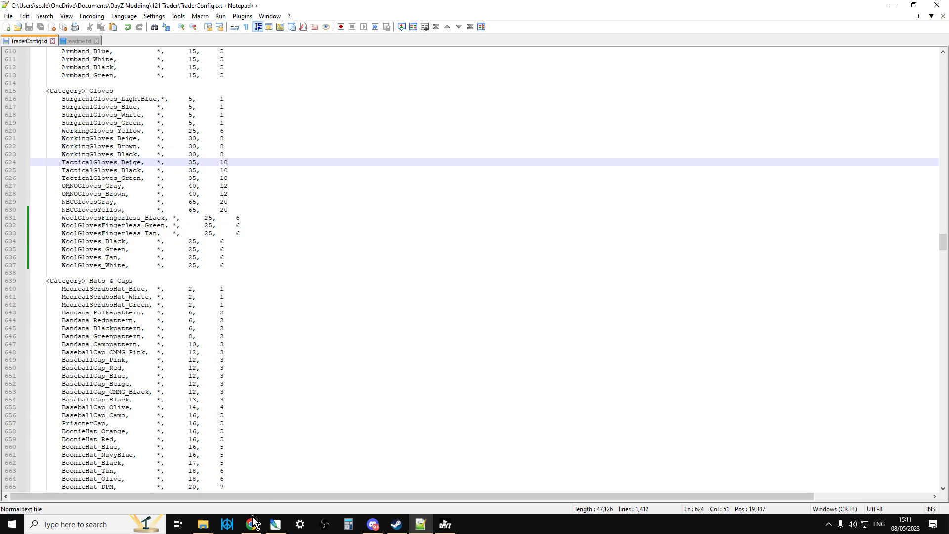
Step: Bring up the 121 Trader folder window in File Explorer
{"action": "left_click", "coordinate": [202, 525]}
{"action": "left_click", "coordinate": [52, 474]}
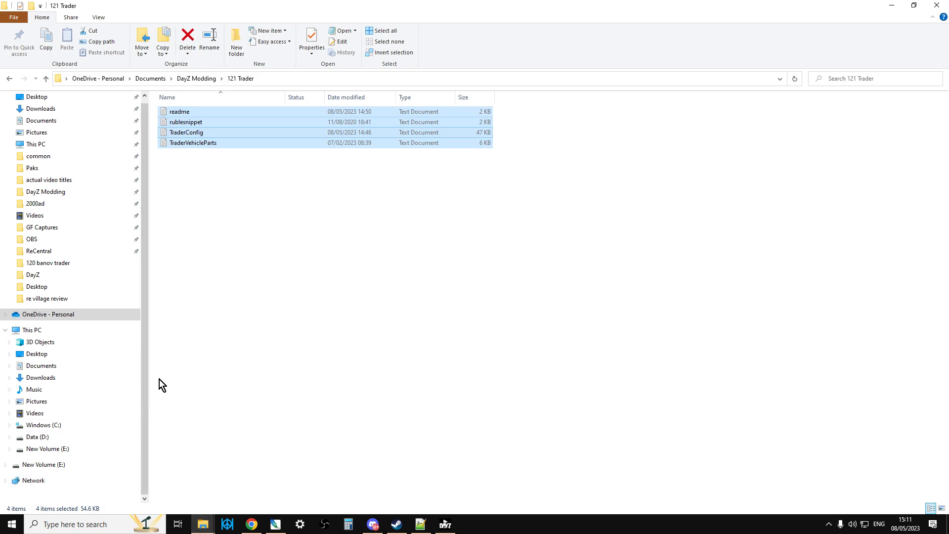
{"action": "left_click", "coordinate": [266, 249]}
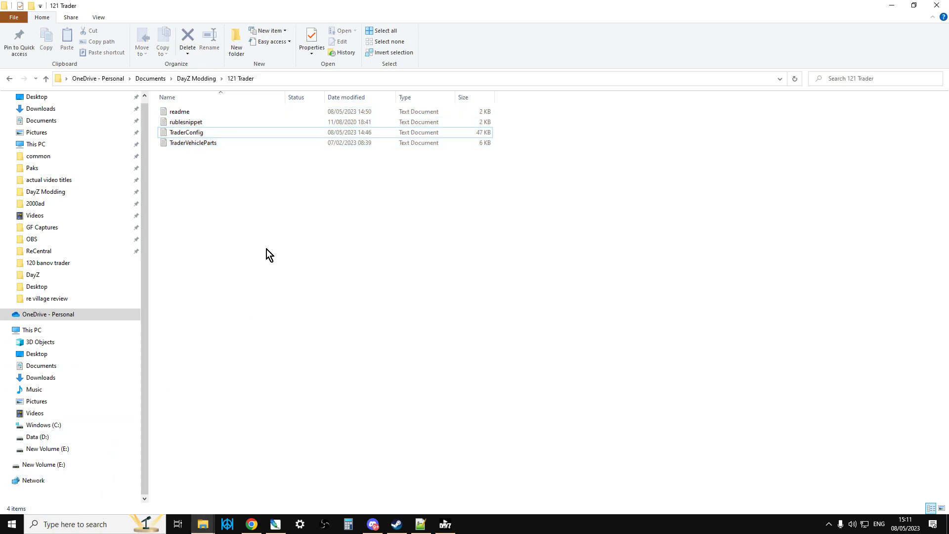
Step: Point out the rublesnippet, TraderConfig and TraderVehicleParts files in turn
{"action": "left_click", "coordinate": [222, 124]}
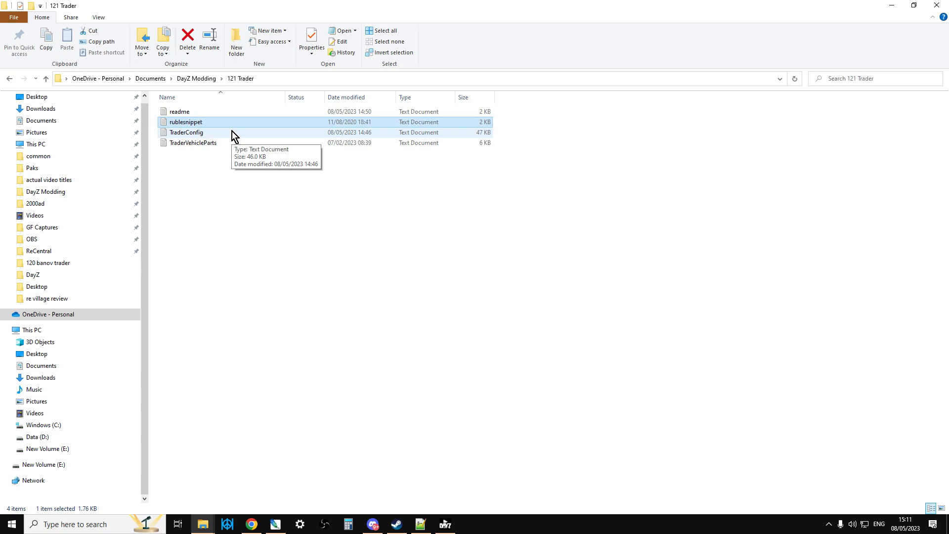
{"action": "left_click", "coordinate": [219, 143]}
{"action": "left_click", "coordinate": [223, 123]}
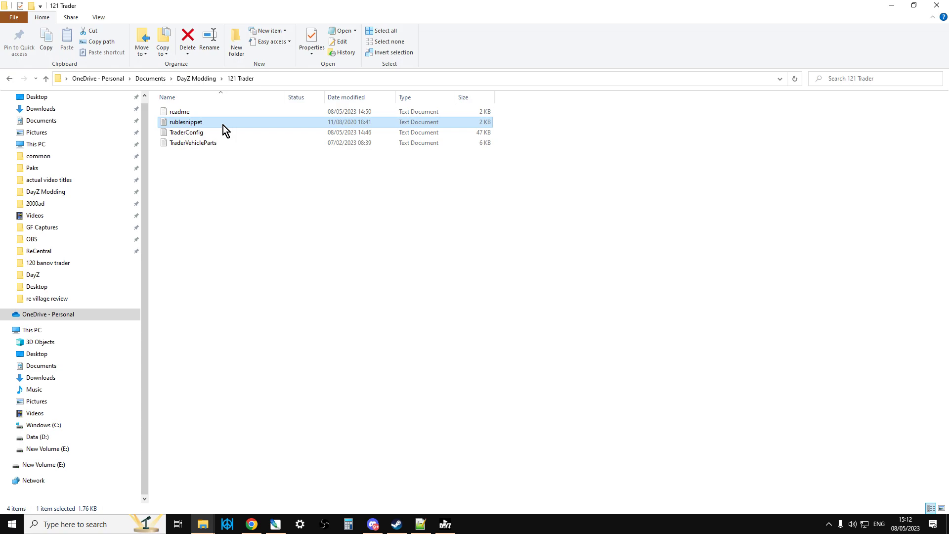
{"action": "left_click", "coordinate": [208, 135]}
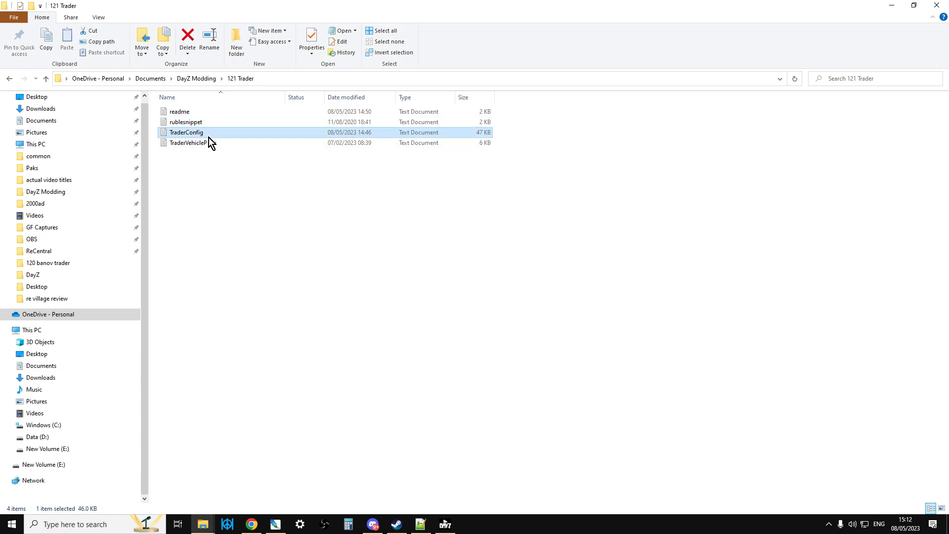
{"action": "left_click", "coordinate": [201, 141]}
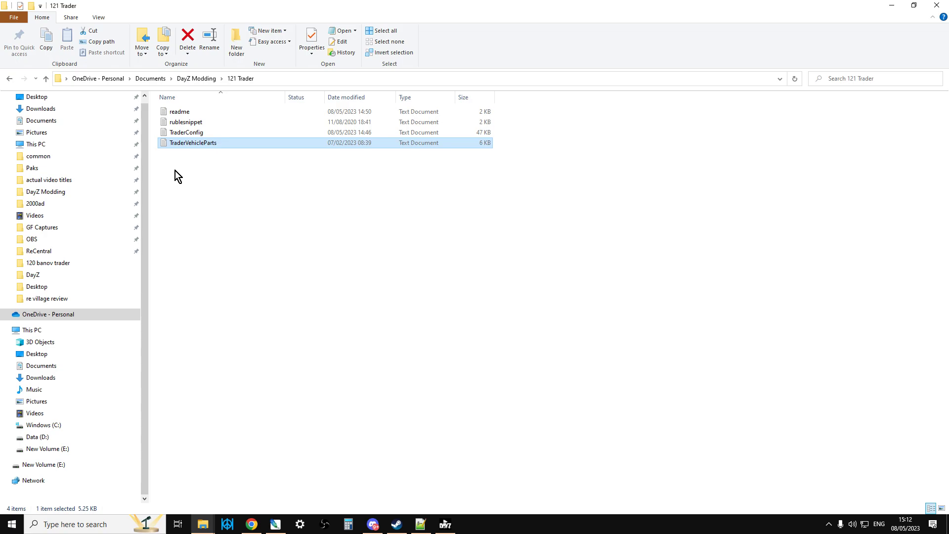
{"action": "left_click", "coordinate": [196, 133]}
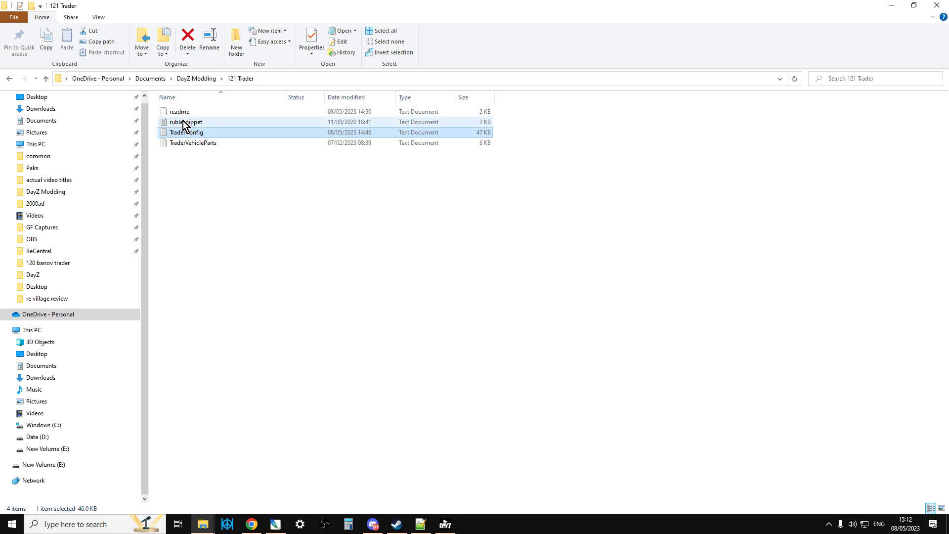
{"action": "left_click", "coordinate": [185, 124]}
{"action": "left_click", "coordinate": [189, 144]}
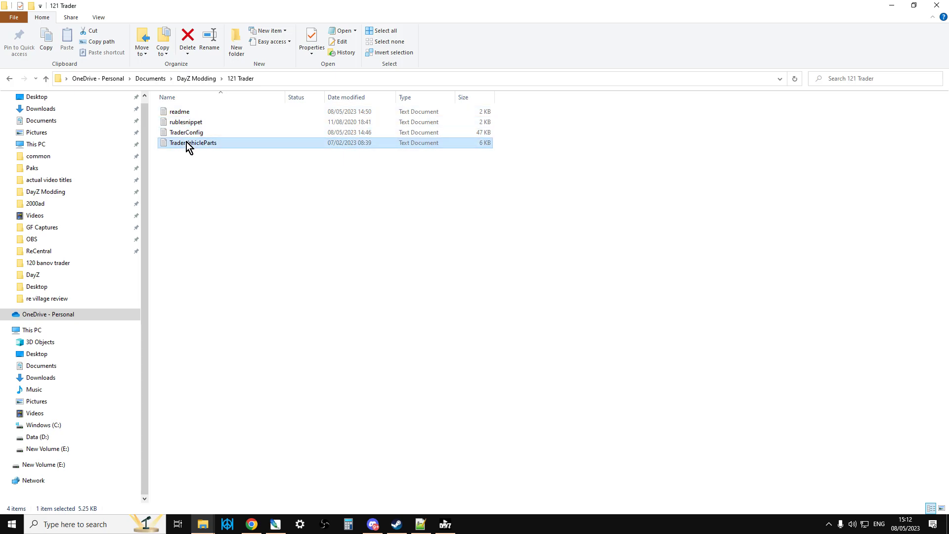
{"action": "left_click", "coordinate": [421, 523]}
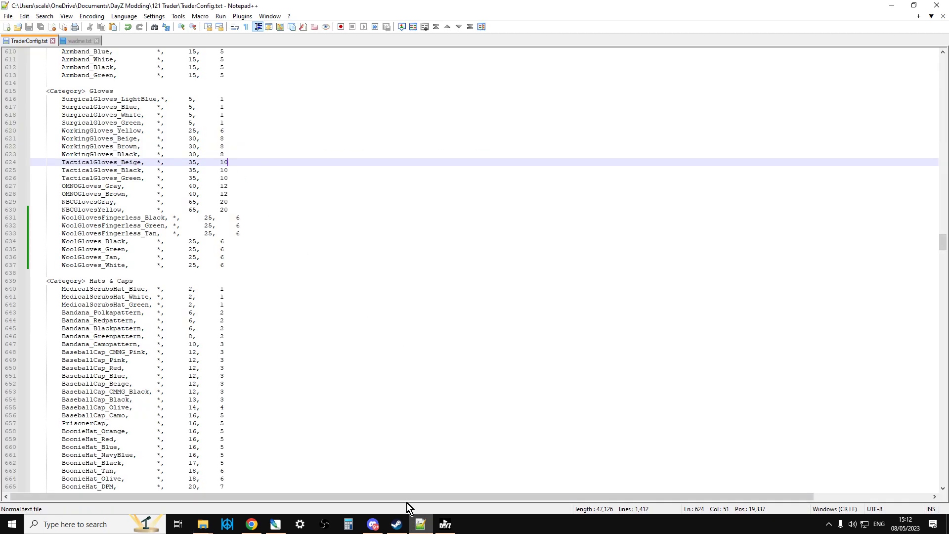
{"action": "left_click", "coordinate": [77, 41]}
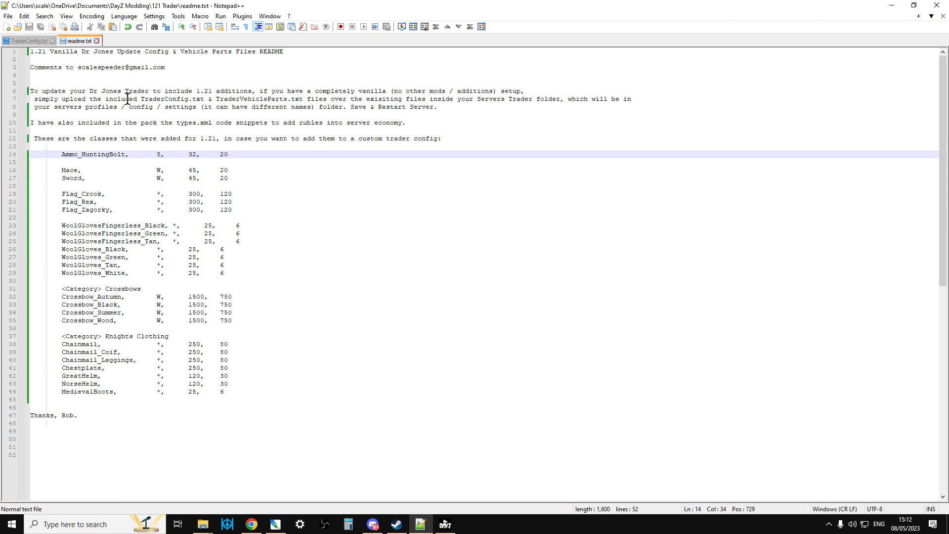
{"action": "left_click", "coordinate": [276, 161]}
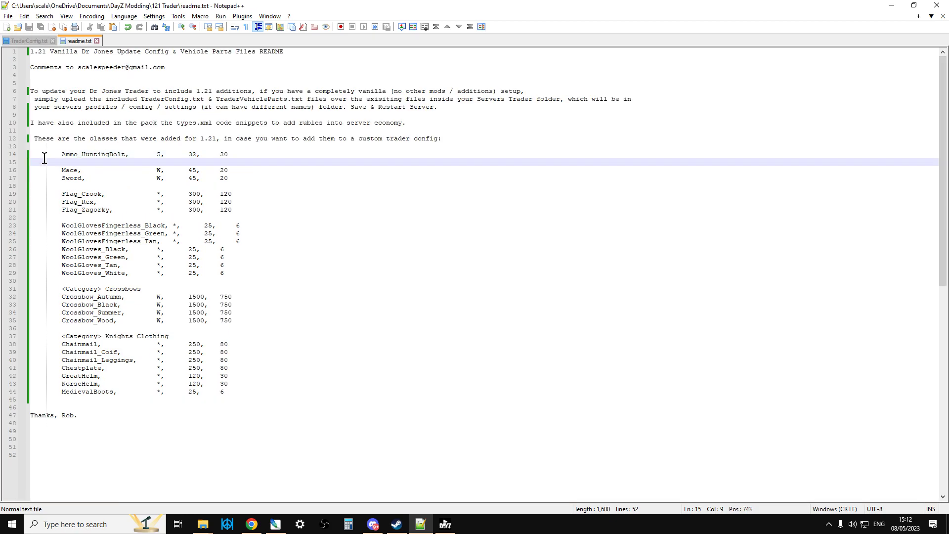
{"action": "mouse_move", "coordinate": [46, 154]}
{"action": "left_mouse_down"}
{"action": "mouse_move", "coordinate": [165, 146]}
{"action": "mouse_move", "coordinate": [266, 178]}
{"action": "left_mouse_up"}
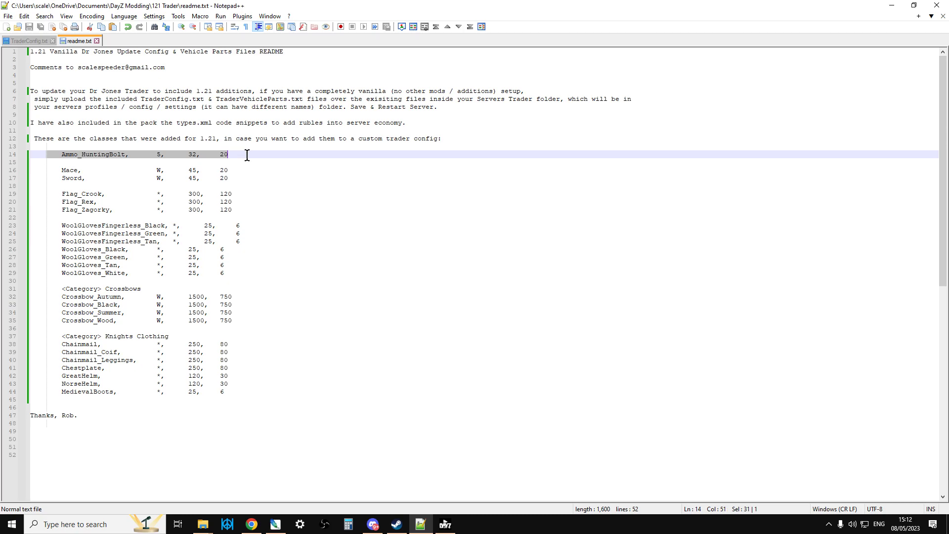
{"action": "left_click", "coordinate": [274, 198]}
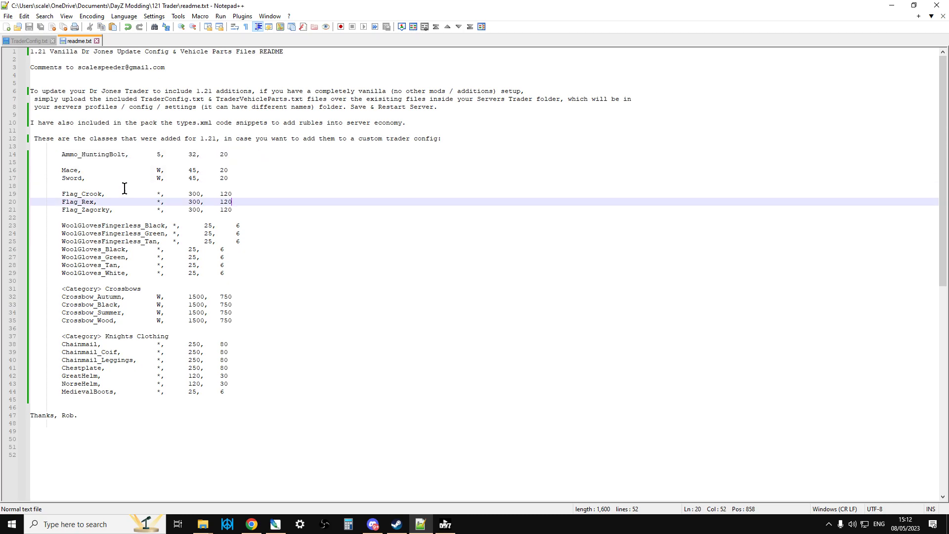
{"action": "left_click_drag", "start_coordinate": [46, 194], "coordinate": [249, 212]}
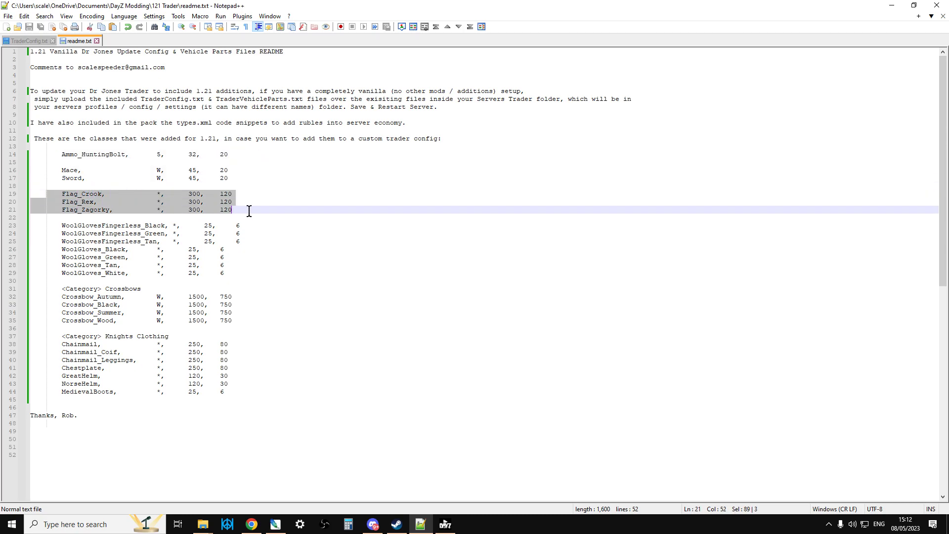
{"action": "left_click", "coordinate": [324, 235]}
{"action": "mouse_move", "coordinate": [52, 225]}
{"action": "left_mouse_down"}
{"action": "mouse_move", "coordinate": [94, 225]}
{"action": "mouse_move", "coordinate": [227, 273]}
{"action": "left_mouse_up"}
{"action": "left_click", "coordinate": [263, 296]}
{"action": "left_click", "coordinate": [52, 295]}
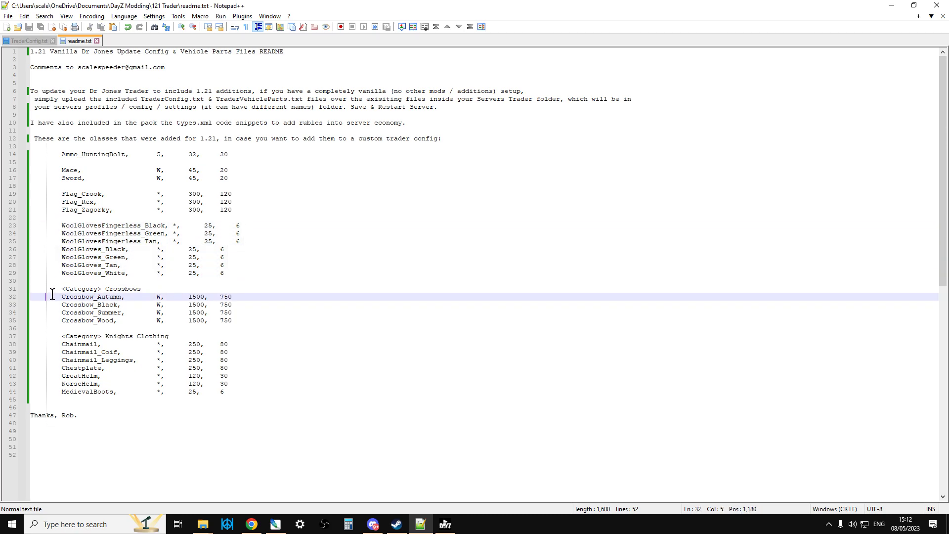
{"action": "left_click_drag", "start_coordinate": [52, 296], "coordinate": [226, 321]}
{"action": "left_click", "coordinate": [265, 328]}
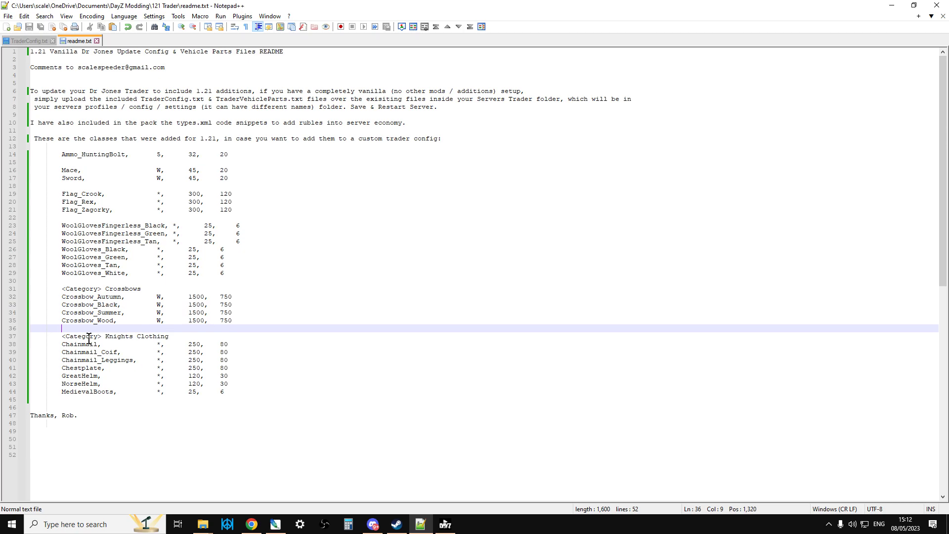
{"action": "left_click_drag", "start_coordinate": [45, 344], "coordinate": [240, 383]}
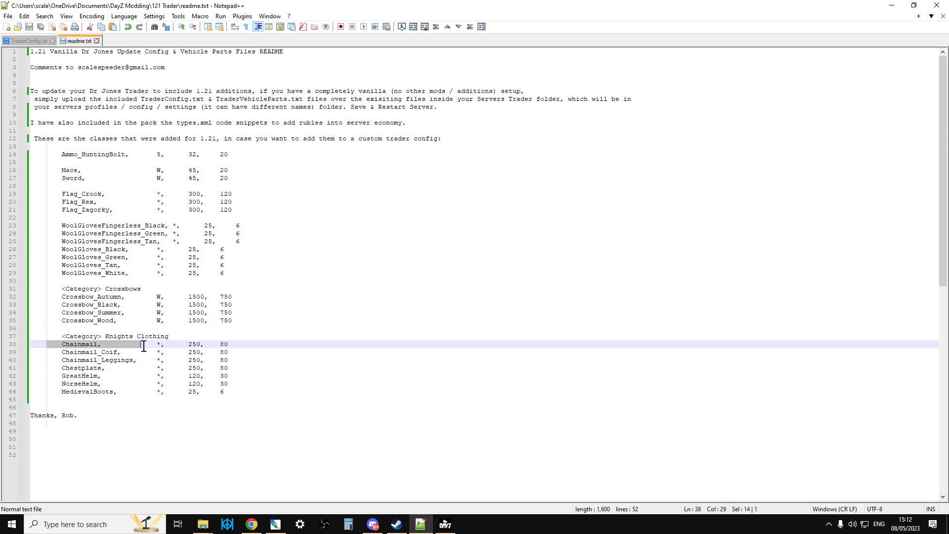
{"action": "left_click", "coordinate": [250, 385]}
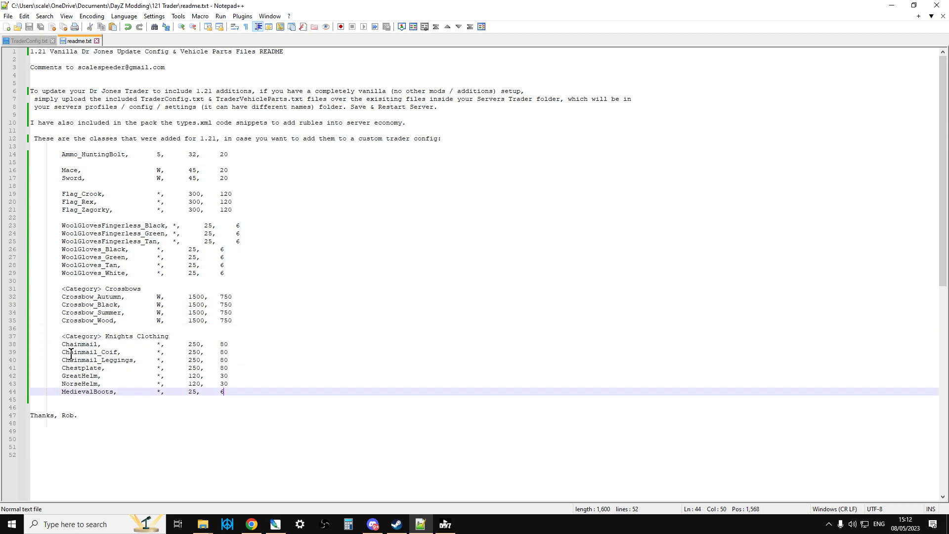
{"action": "left_click", "coordinate": [61, 343]}
{"action": "left_click_drag", "start_coordinate": [62, 344], "coordinate": [225, 391]}
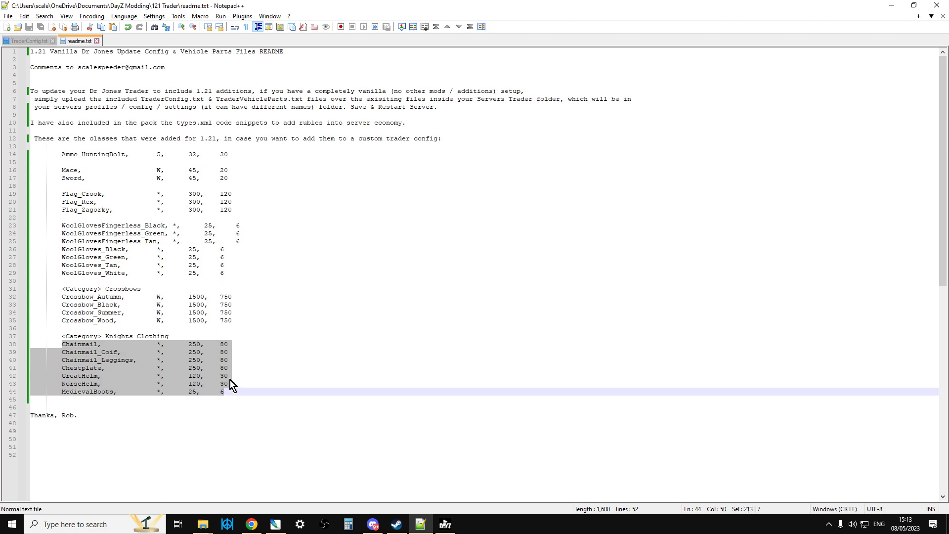
{"action": "left_click", "coordinate": [142, 209]}
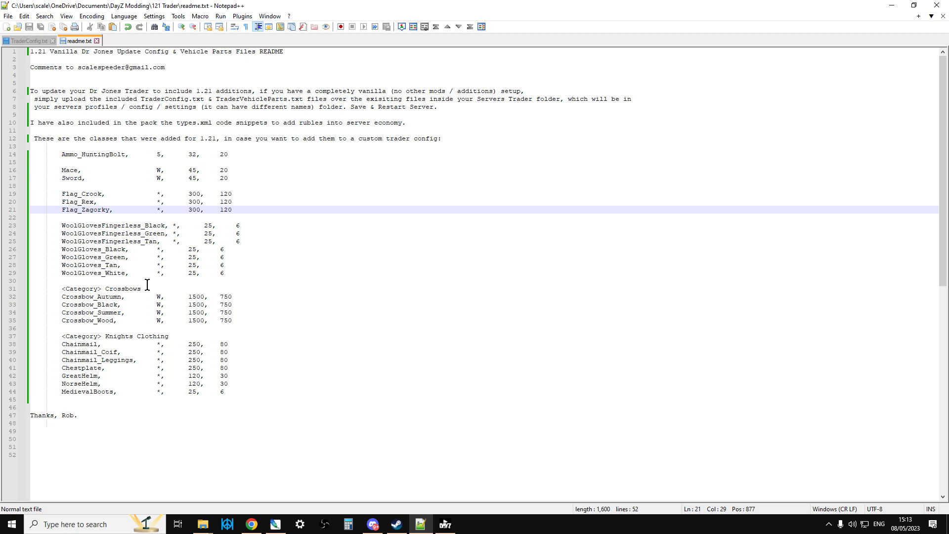
{"action": "left_click", "coordinate": [123, 154]}
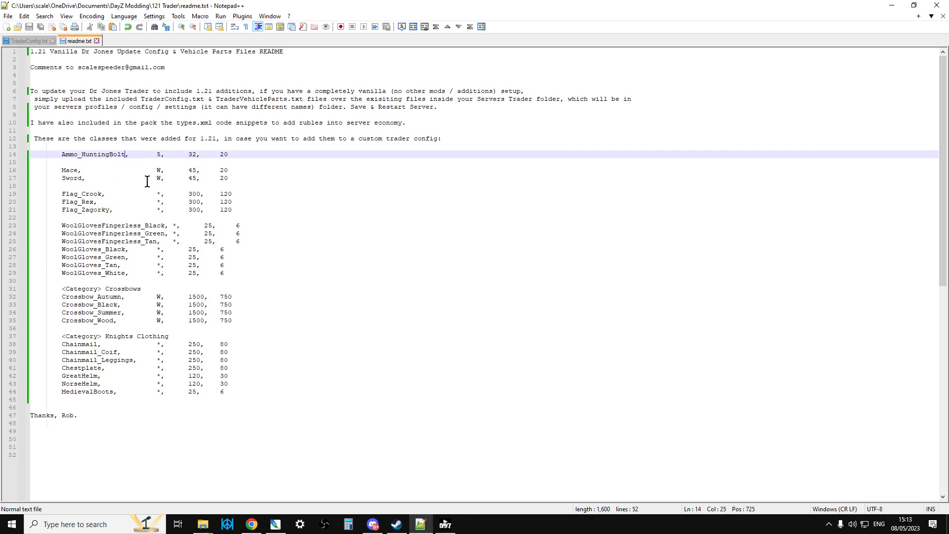
{"action": "left_click", "coordinate": [138, 390]}
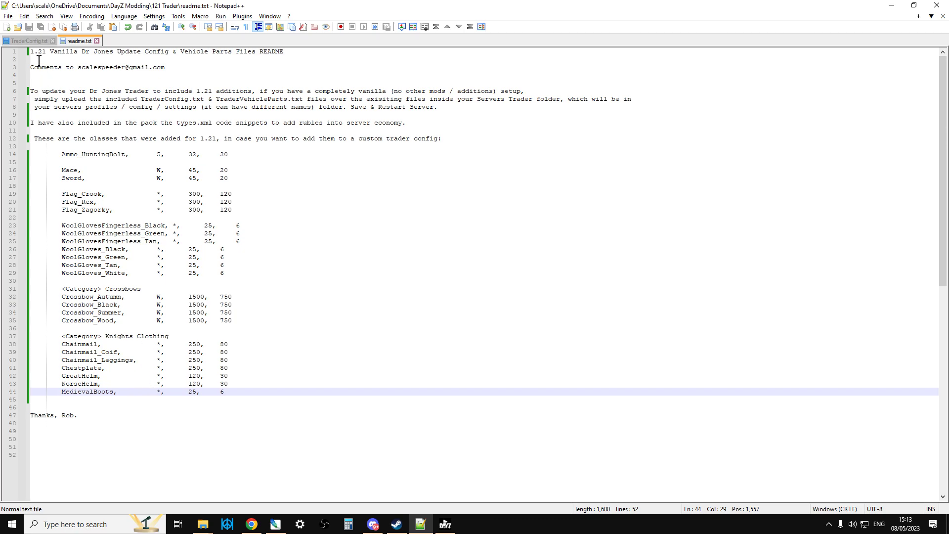
{"action": "left_click", "coordinate": [30, 40]}
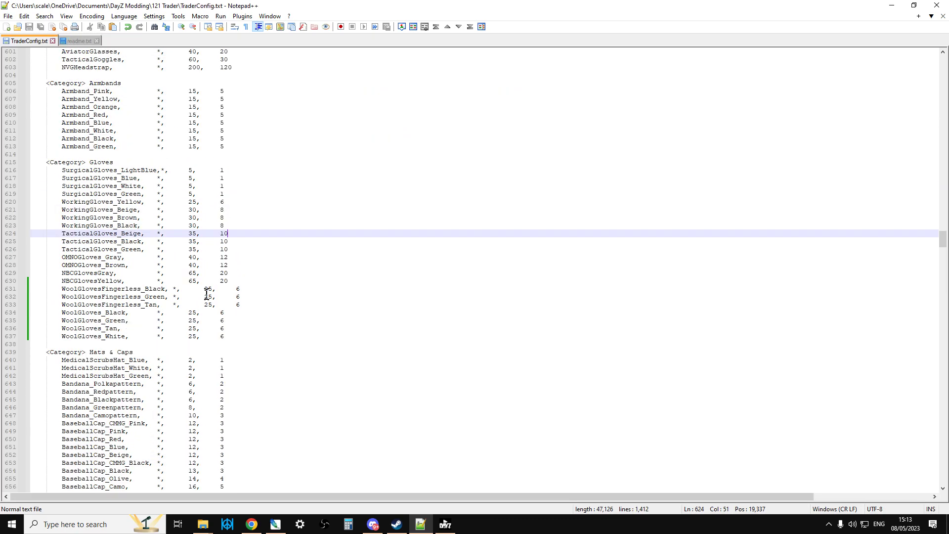
{"action": "scroll", "coordinate": [201, 289], "scroll_direction": "up", "scroll_amount": 5}
{"action": "scroll", "coordinate": [200, 289], "scroll_direction": "up", "scroll_amount": 5}
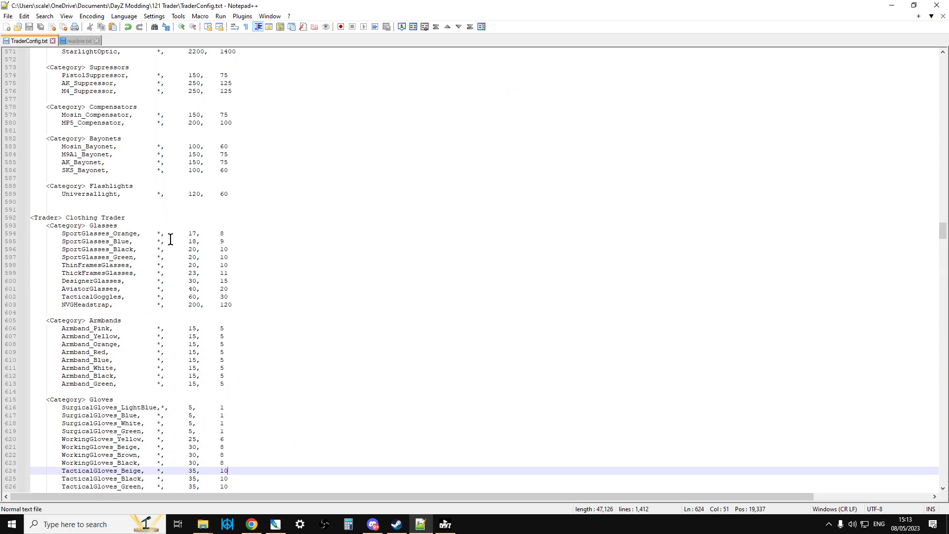
{"action": "left_click", "coordinate": [78, 40]}
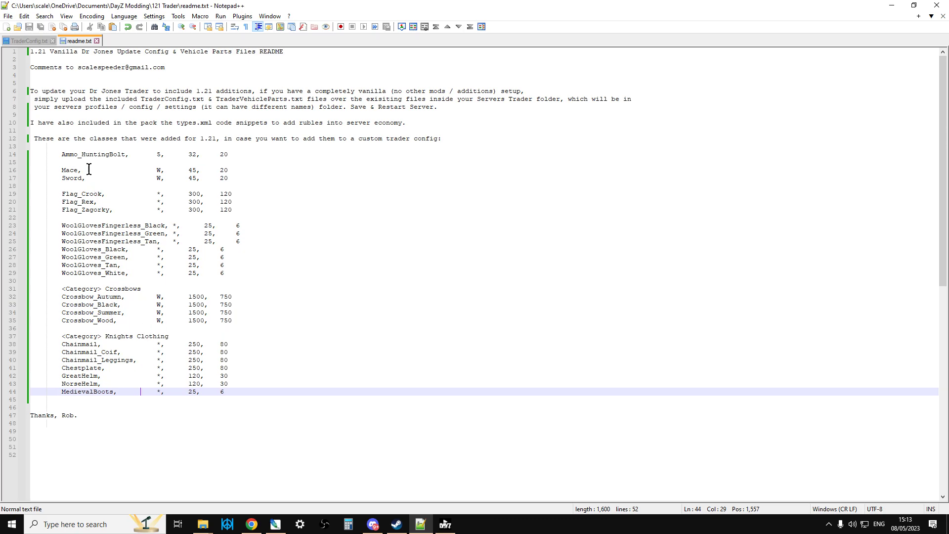
Step: Copy the Ammo_HuntingBolt line and paste it, indent-aligned, on a new line below Crossbow_Wood
{"action": "left_click_drag", "start_coordinate": [51, 155], "coordinate": [250, 156]}
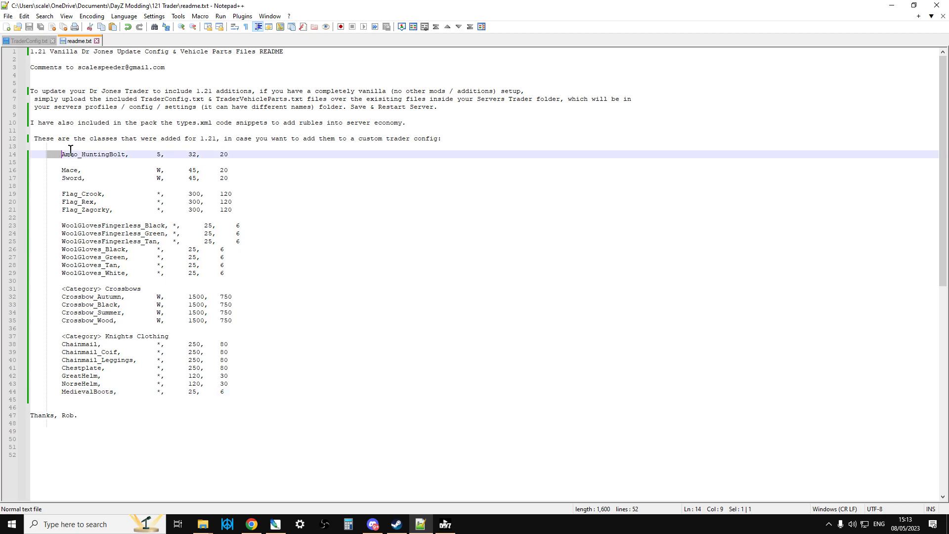
{"action": "right_click", "coordinate": [223, 154]}
{"action": "left_click", "coordinate": [254, 183]}
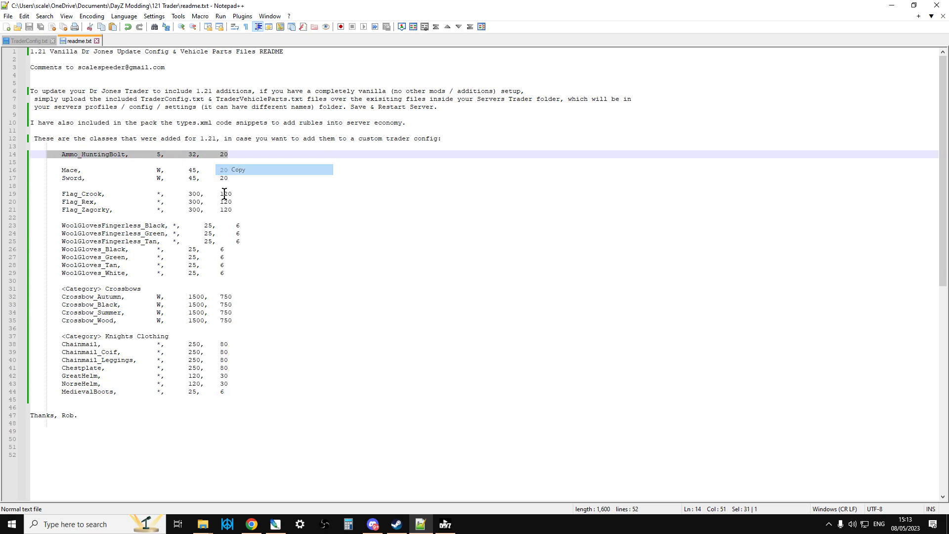
{"action": "left_click", "coordinate": [242, 320]}
{"action": "key", "text": "Return"}
{"action": "key", "text": "ctrl+v"}
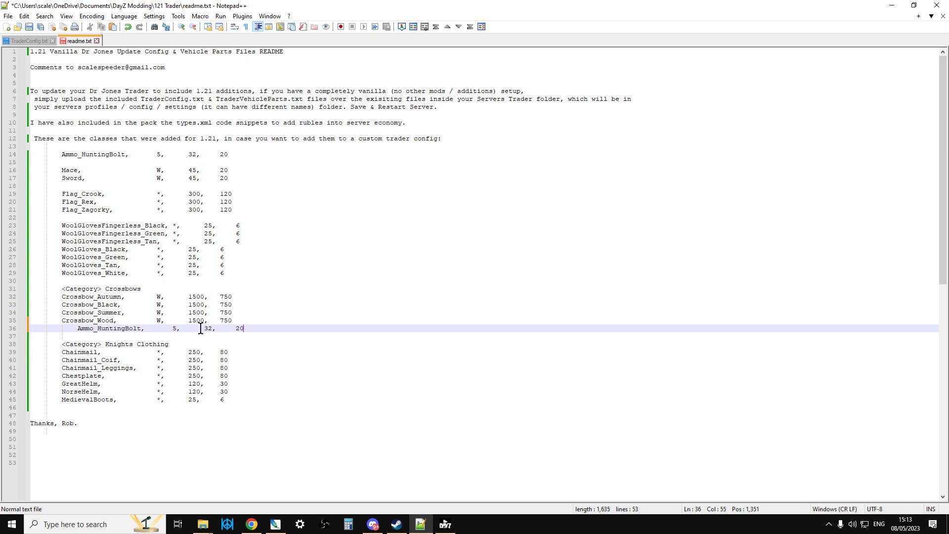
{"action": "left_click", "coordinate": [76, 328]}
{"action": "key", "text": "BackSpace"}
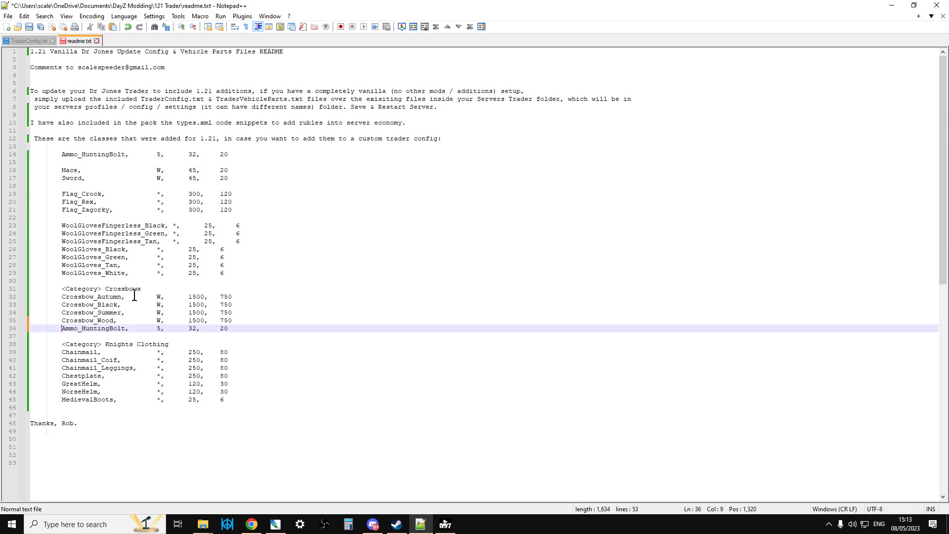
{"action": "left_click", "coordinate": [142, 296]}
{"action": "left_click", "coordinate": [237, 320]}
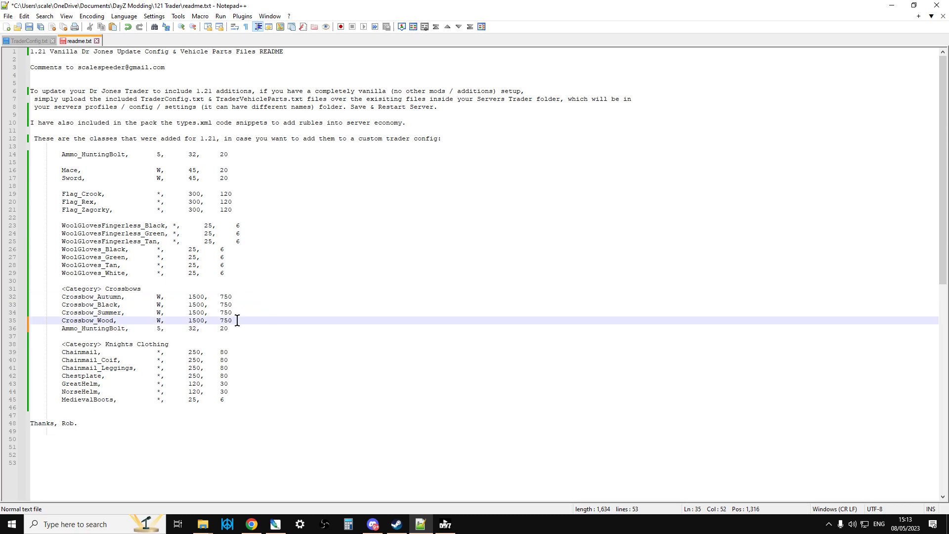
Step: Switch File Explorer to the DayZ Server Exp window and clear the file selection
{"action": "left_click", "coordinate": [203, 524]}
{"action": "left_click", "coordinate": [160, 484]}
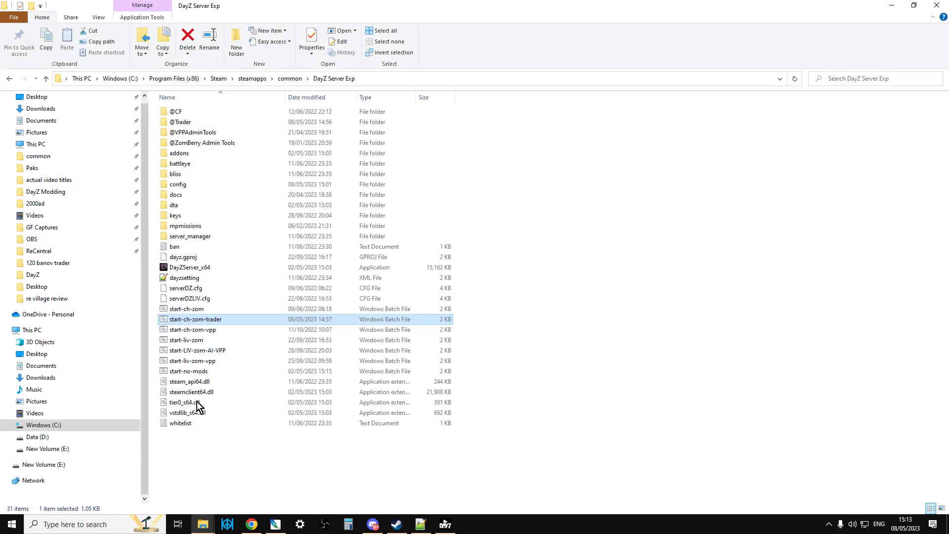
{"action": "left_click", "coordinate": [560, 281]}
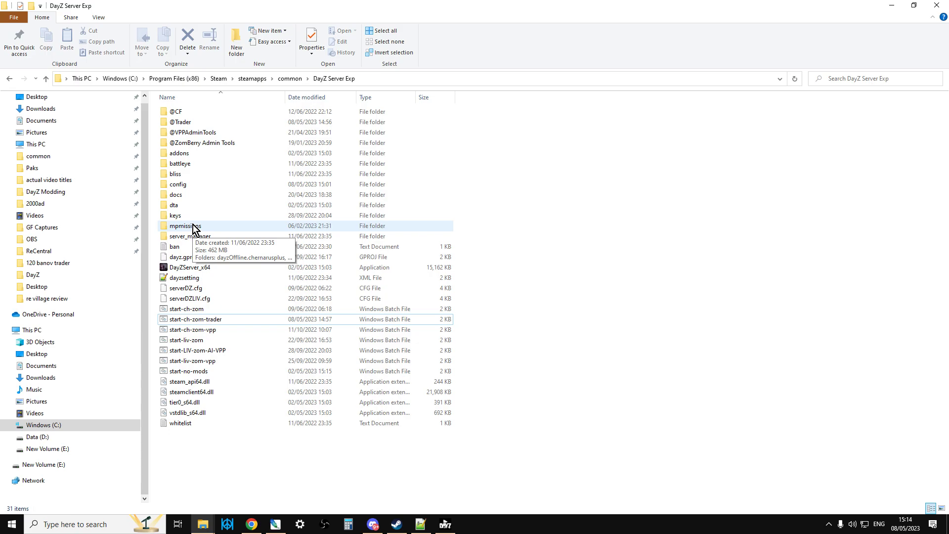
{"action": "double_click", "coordinate": [194, 122]}
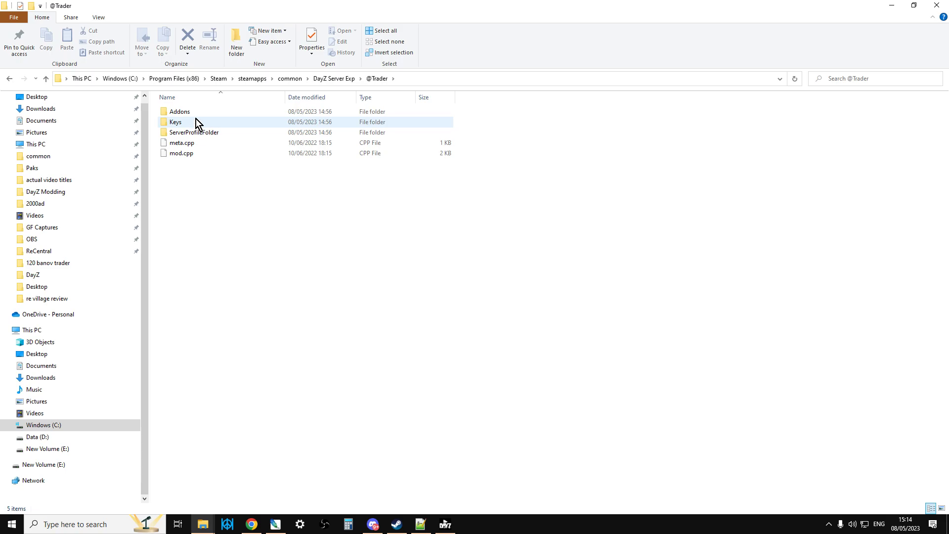
{"action": "double_click", "coordinate": [196, 133]}
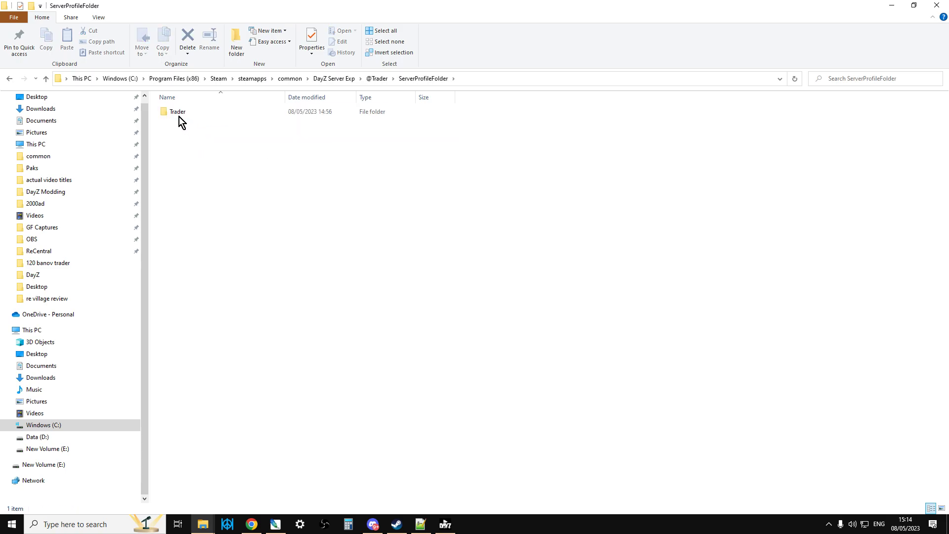
{"action": "left_click", "coordinate": [46, 79]}
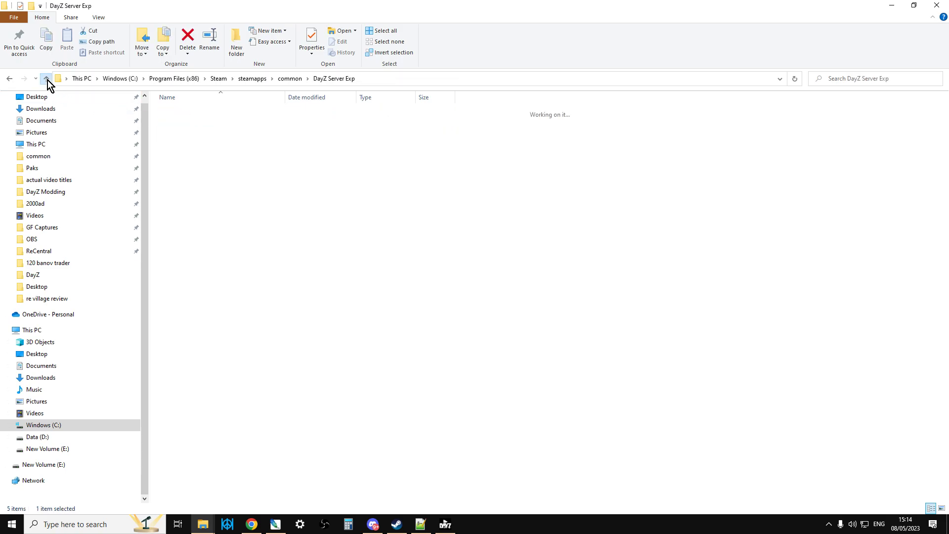
{"action": "double_click", "coordinate": [186, 187]}
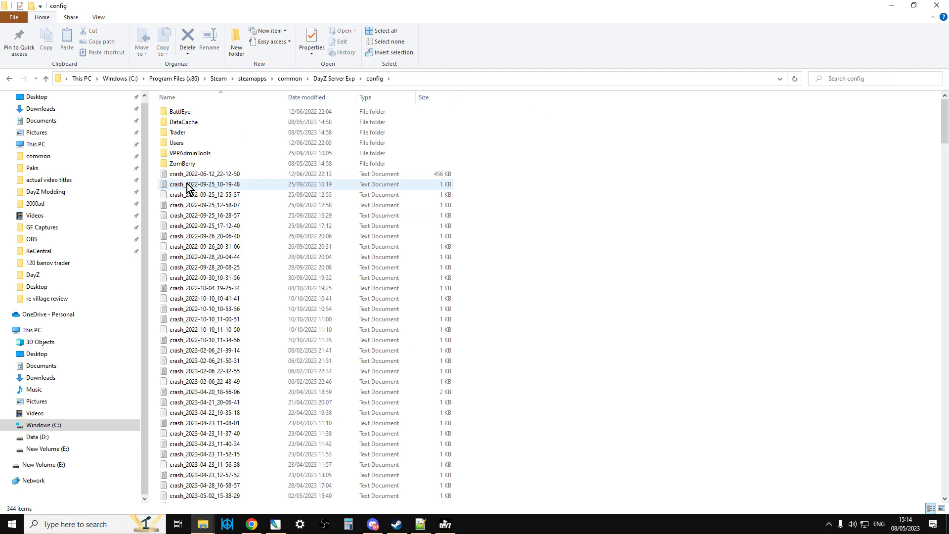
{"action": "double_click", "coordinate": [179, 132]}
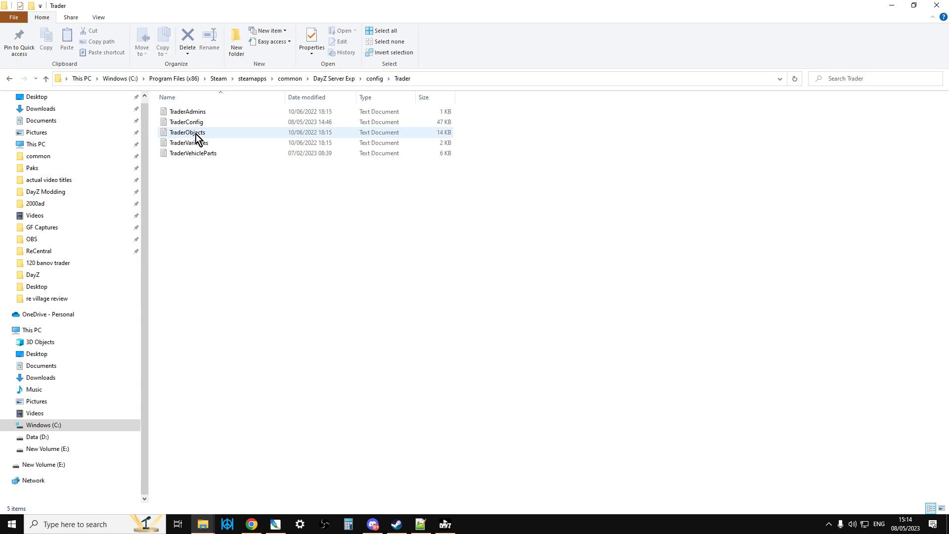
{"action": "left_click", "coordinate": [200, 124]}
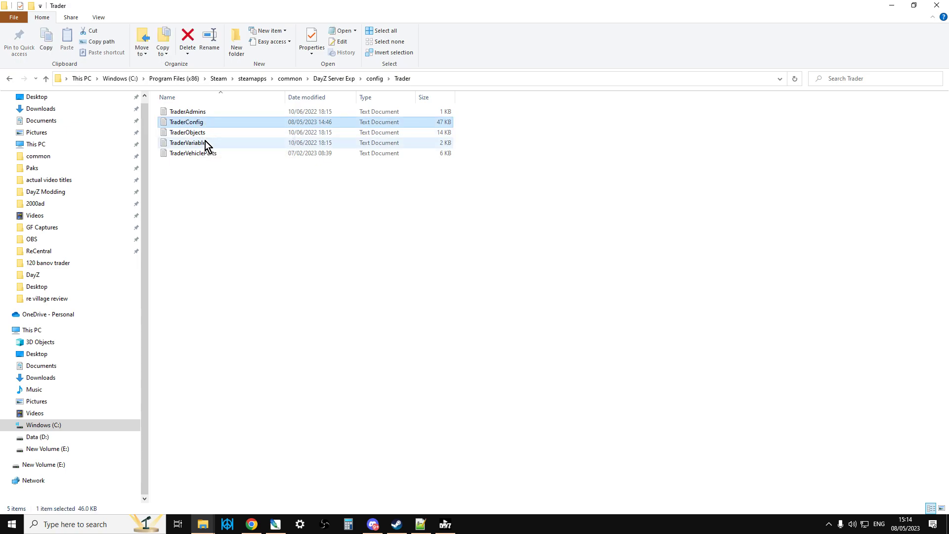
{"action": "left_click", "coordinate": [214, 153]}
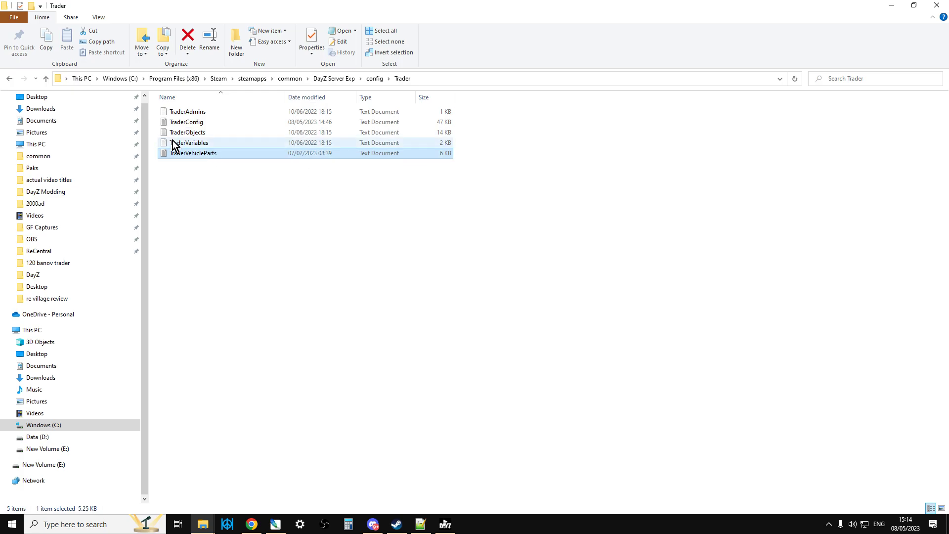
{"action": "left_click", "coordinate": [46, 78]}
{"action": "left_click", "coordinate": [46, 78]}
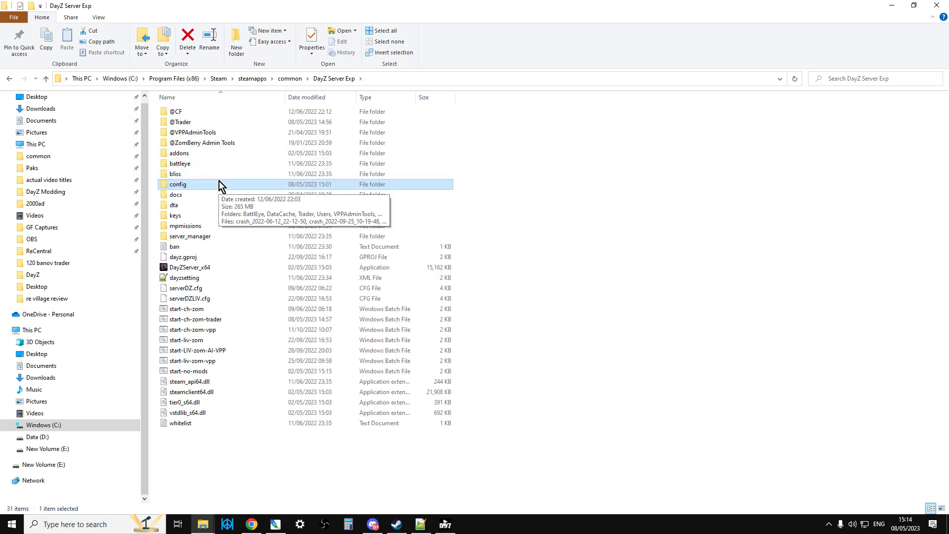
{"action": "double_click", "coordinate": [204, 142]}
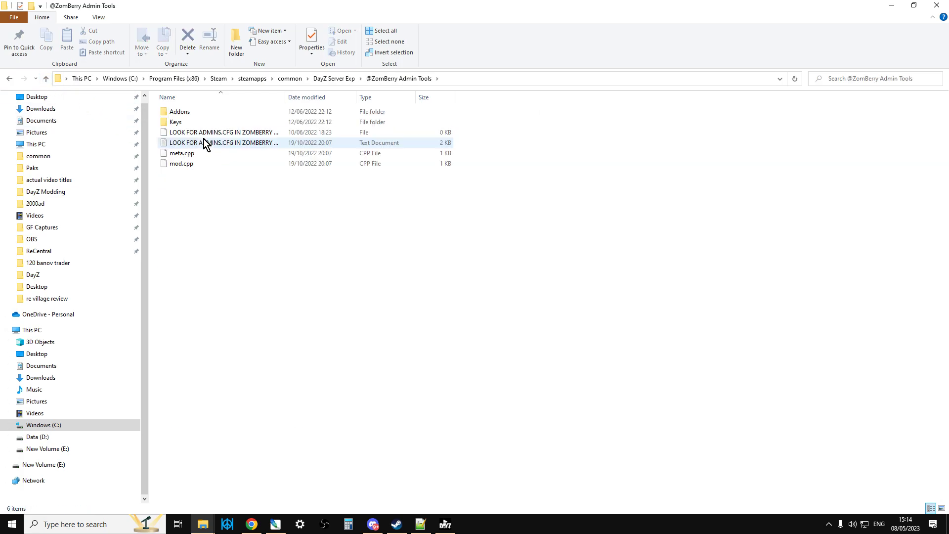
{"action": "left_click", "coordinate": [45, 79]}
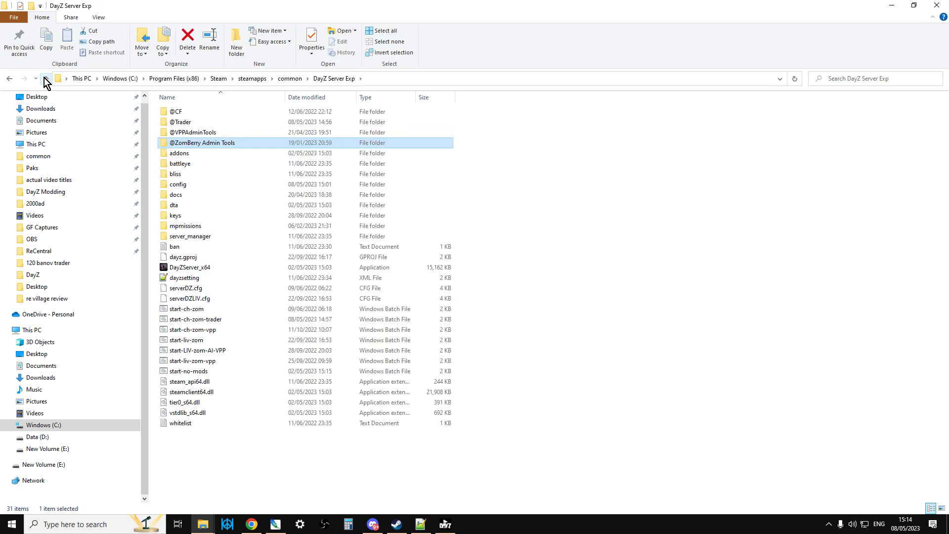